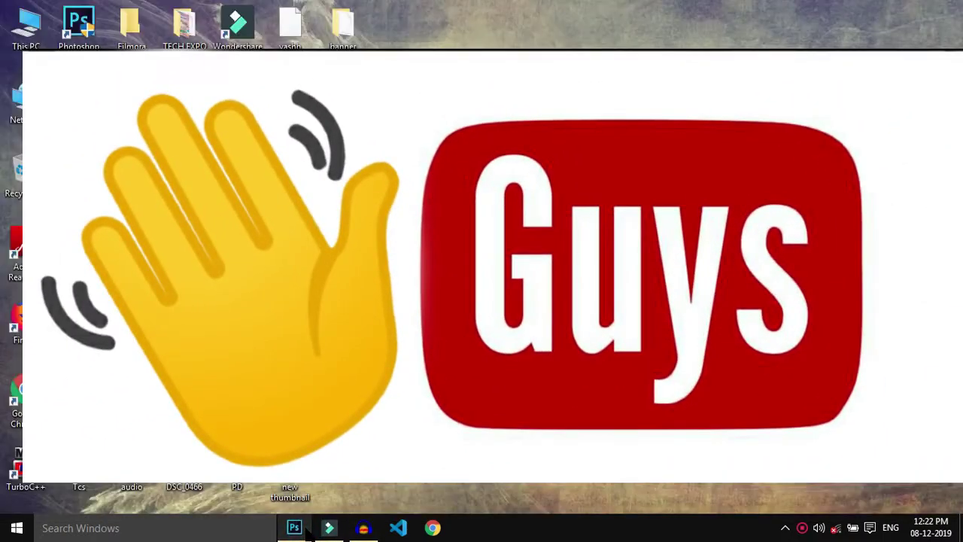
Step: Refresh the Windows desktop from its right-click menu
right_click(453, 250)
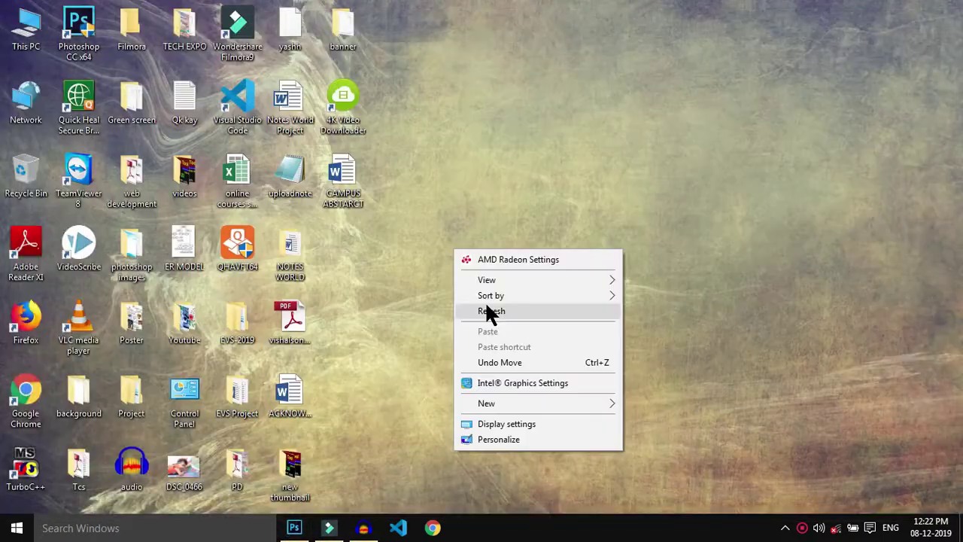
left_click(487, 312)
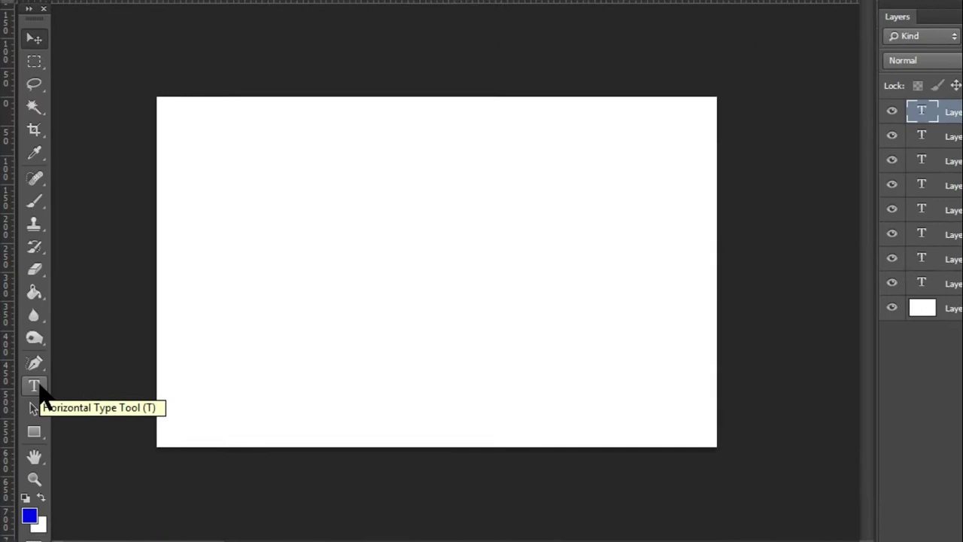
Step: Type WELCOME as horizontal text on the canvas, then switch to the Vertical Type Tool
right_click(38, 386)
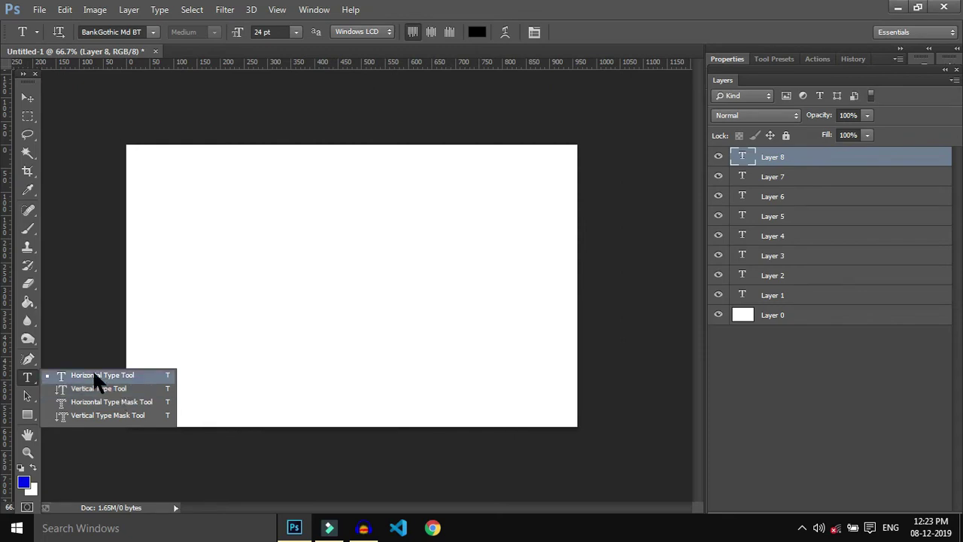
left_click(94, 376)
left_click(210, 289)
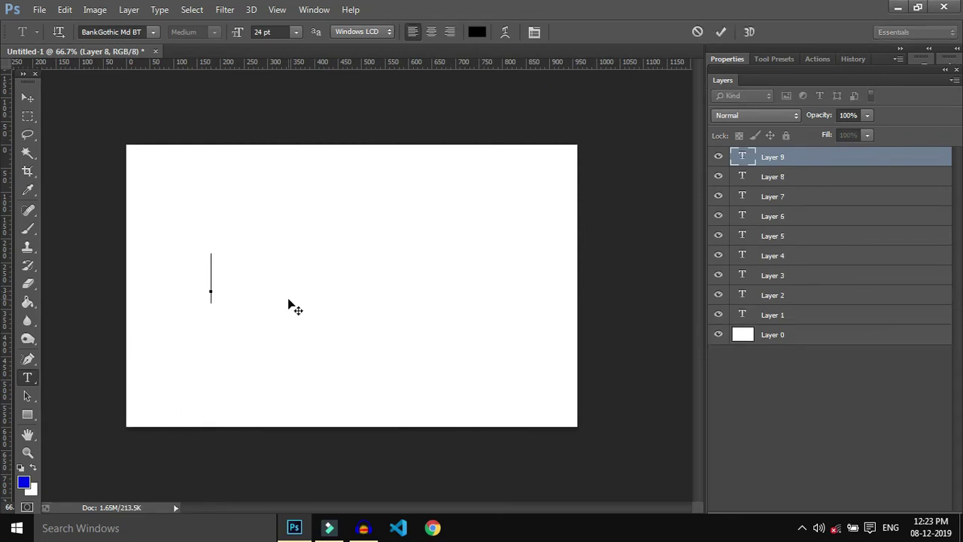
type("WELCOME")
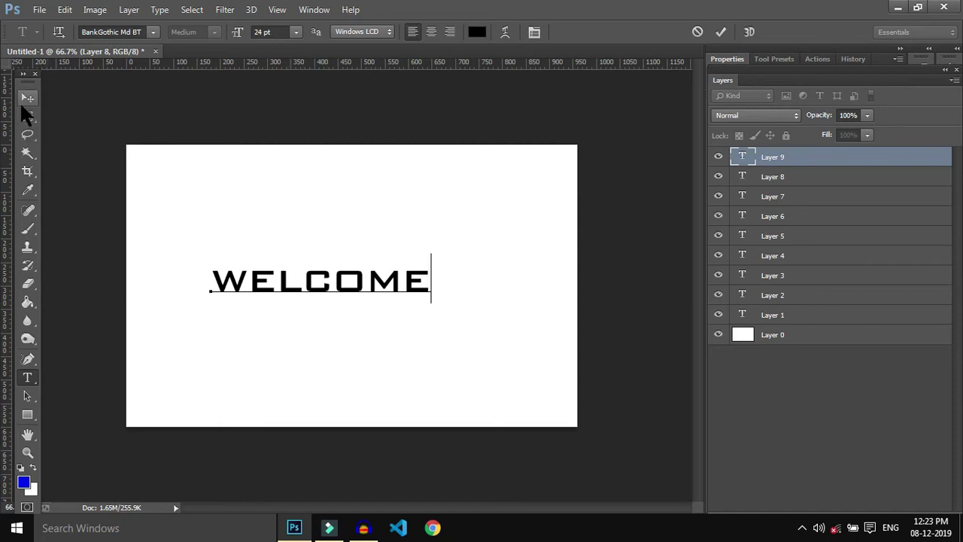
right_click(29, 377)
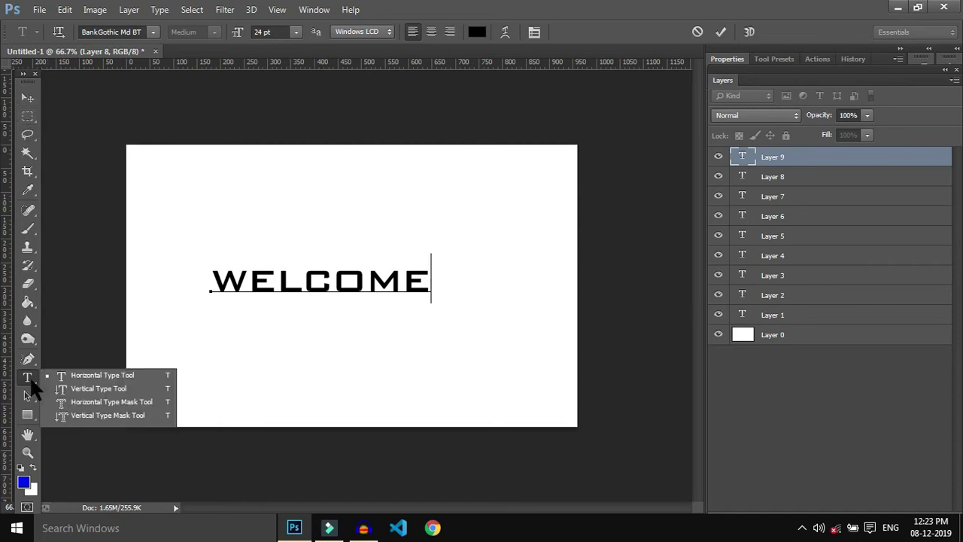
left_click(77, 384)
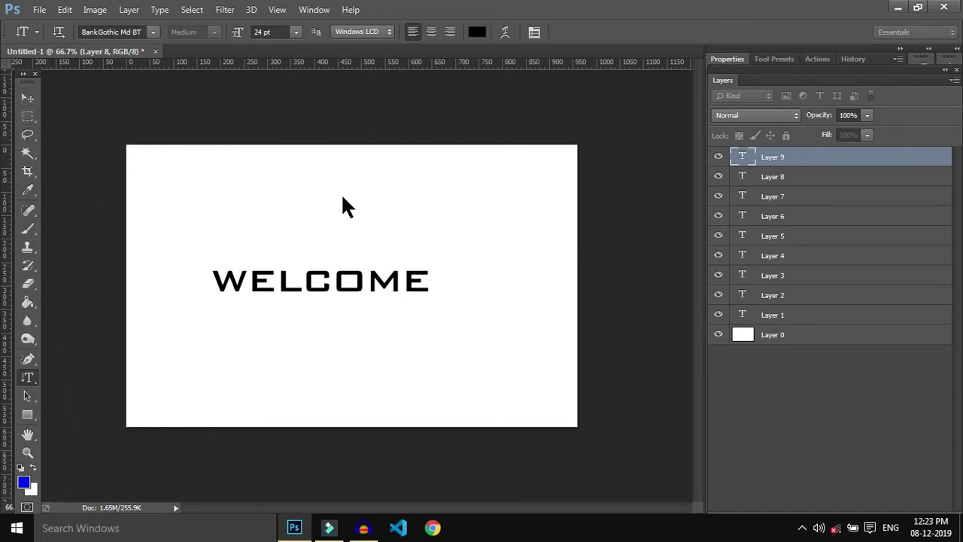
left_click(159, 183)
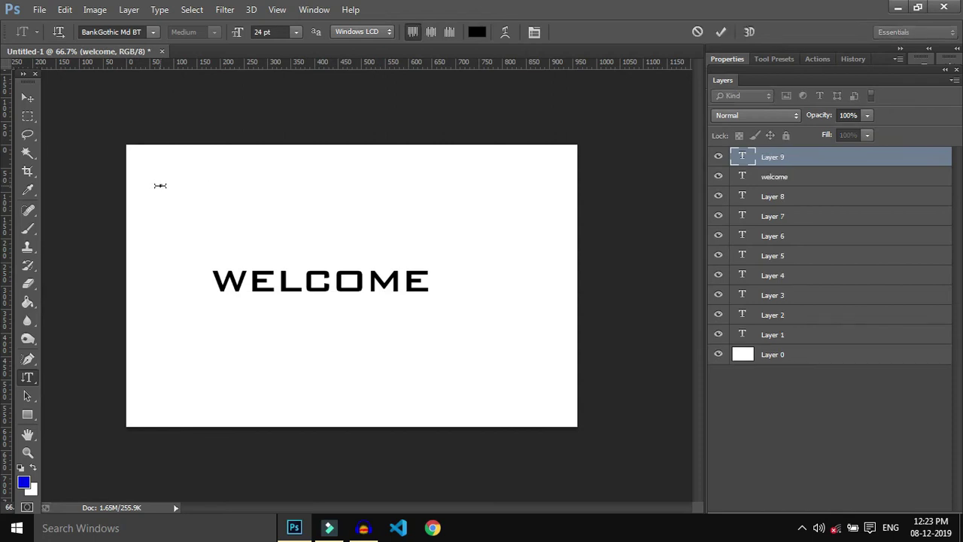
type("HELLO")
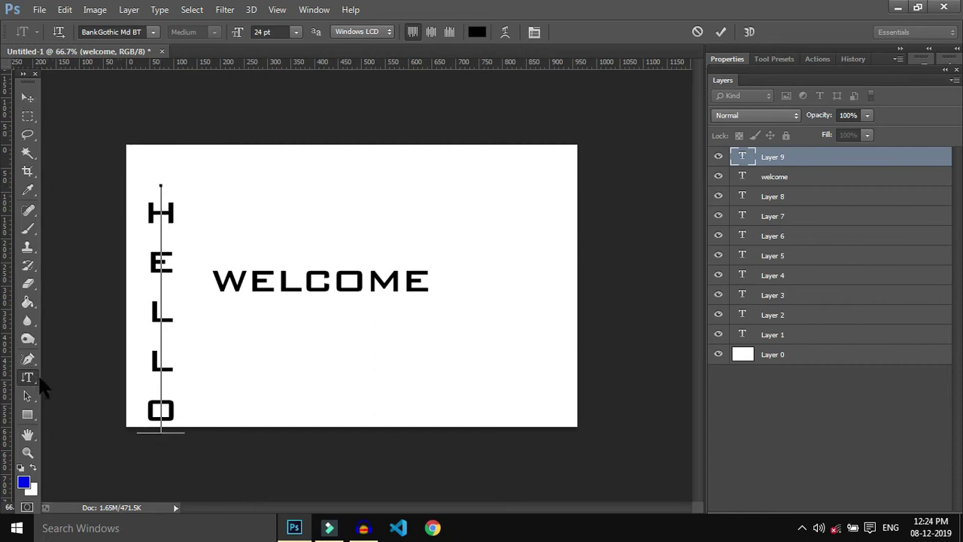
key("ctrl+a")
key("BackSpace")
key("ctrl+Return")
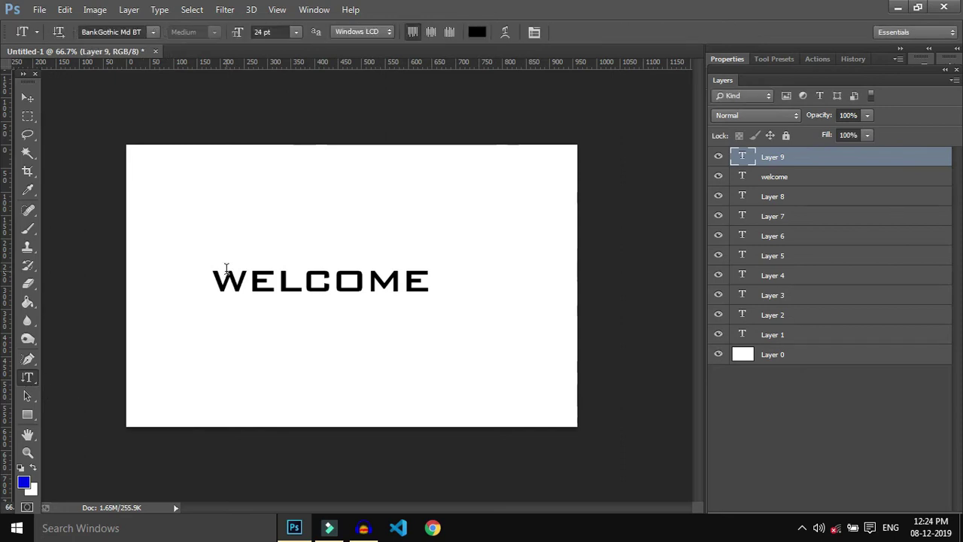
Step: Select the WELCOME text and change its font to BravoEngraved, then to Cambria Math
left_click(225, 268)
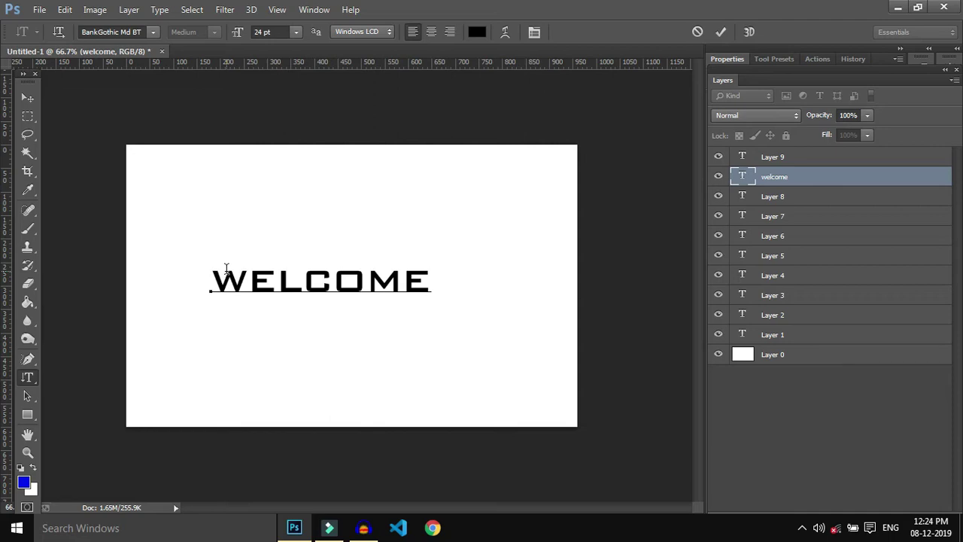
double_click(225, 268)
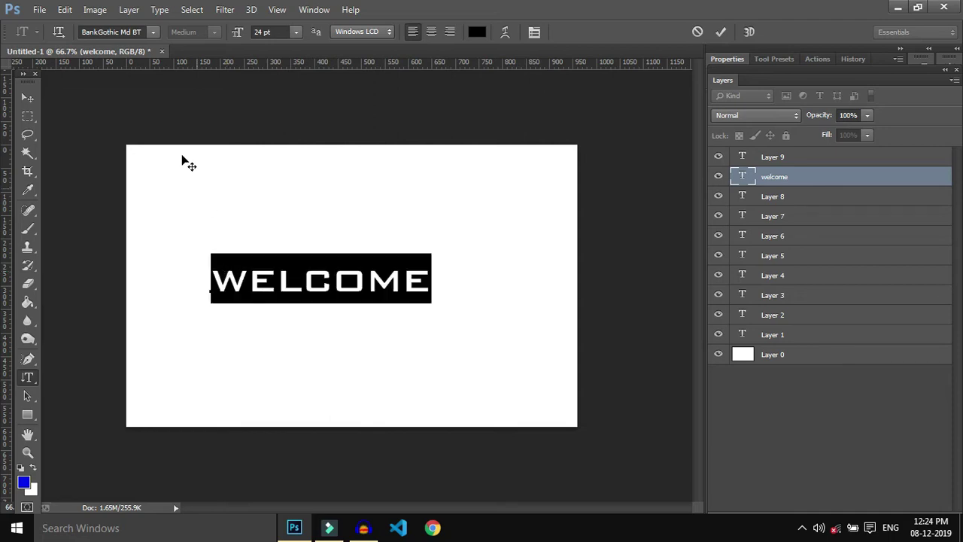
left_click(154, 32)
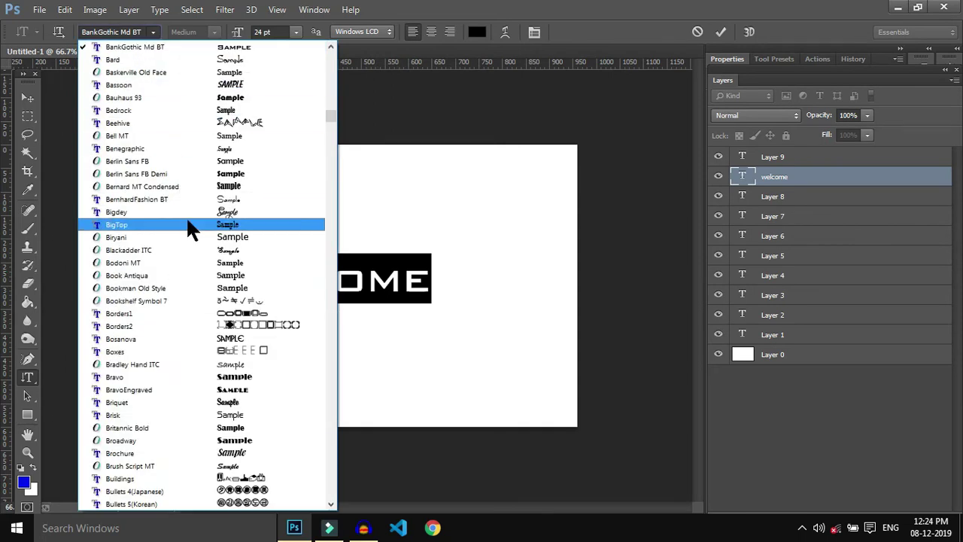
scroll(168, 244, "down", 3)
scroll(167, 244, "down", 2)
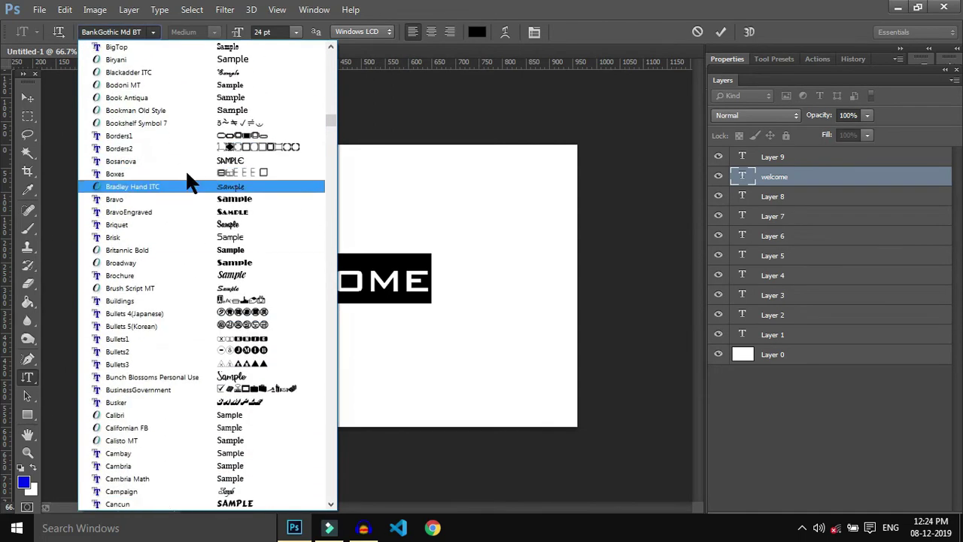
left_click(240, 212)
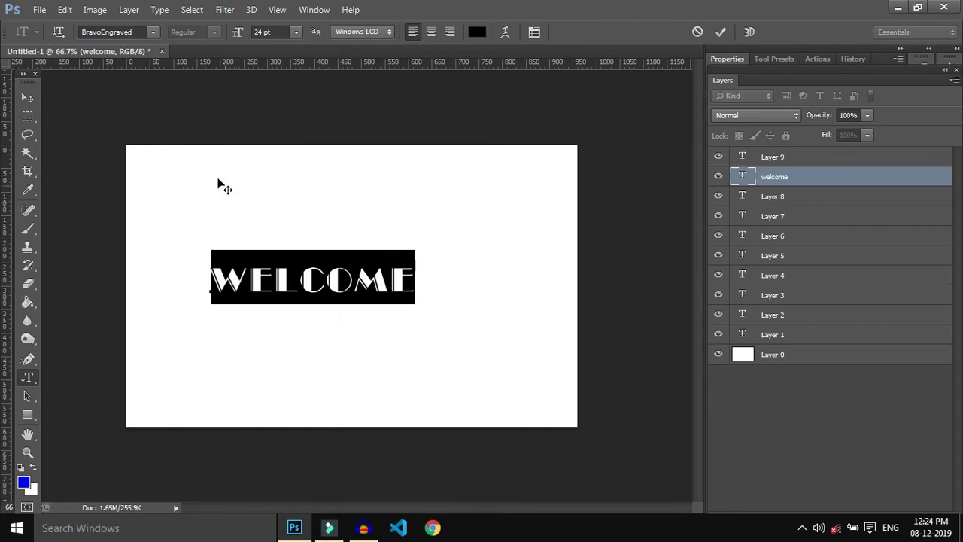
left_click(152, 32)
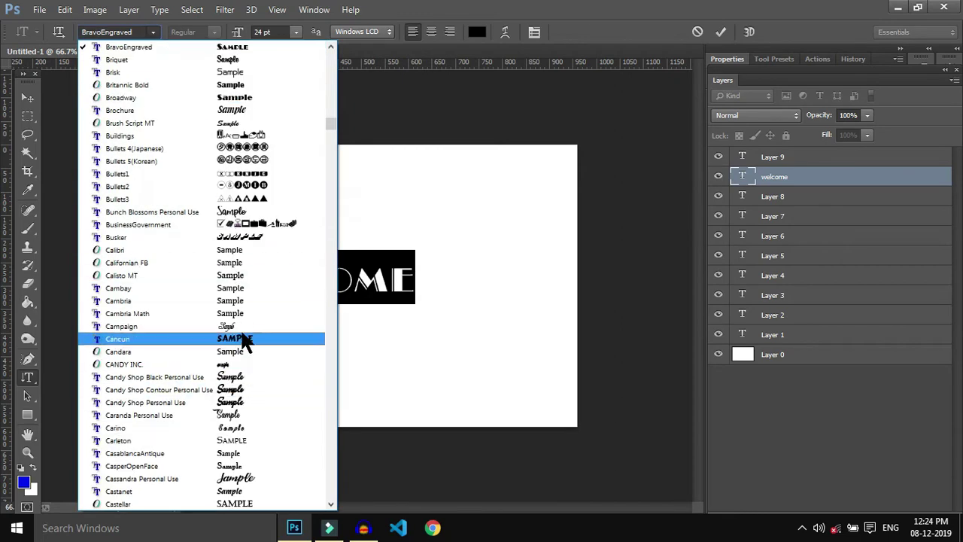
left_click(242, 308)
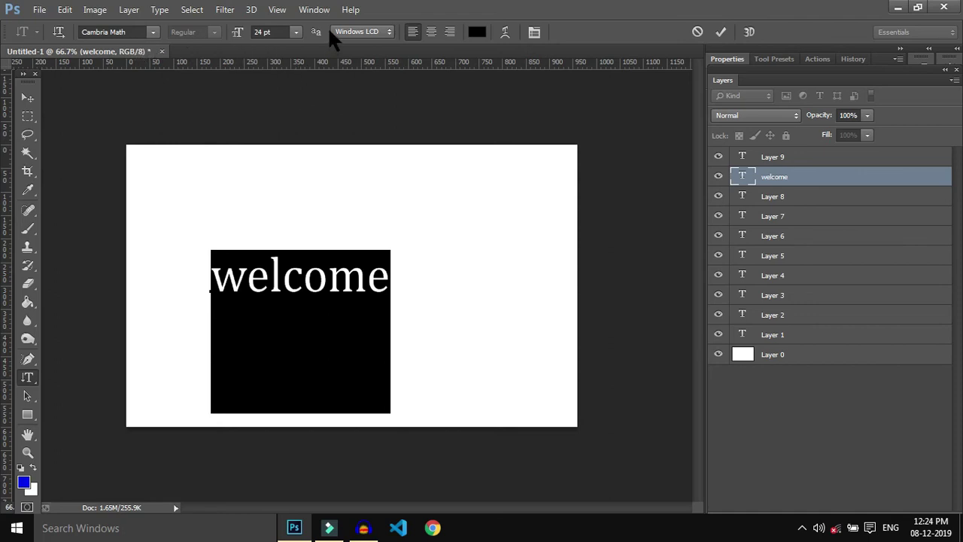
Step: Set the welcome text size to 18 pt, briefly trying 30 pt first
left_click(292, 31)
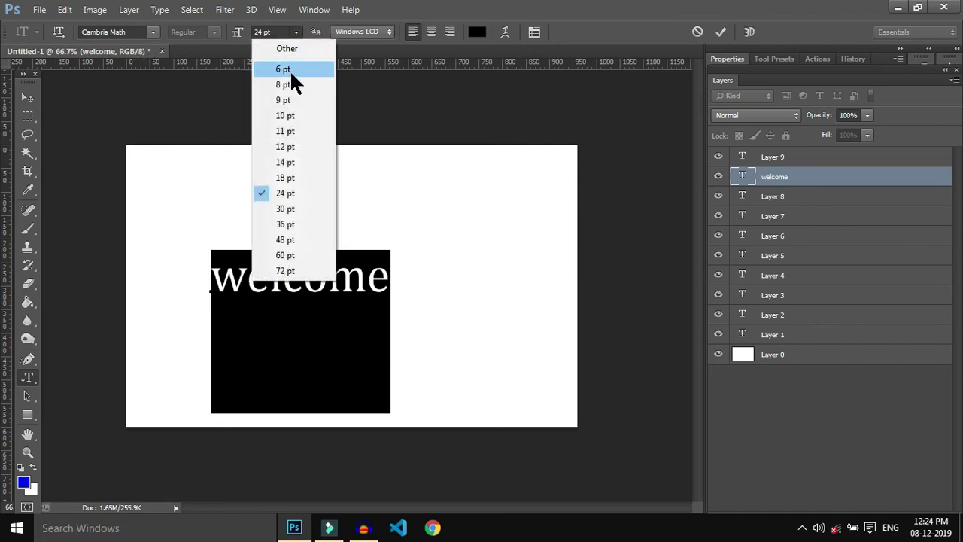
left_click(290, 178)
left_click(295, 32)
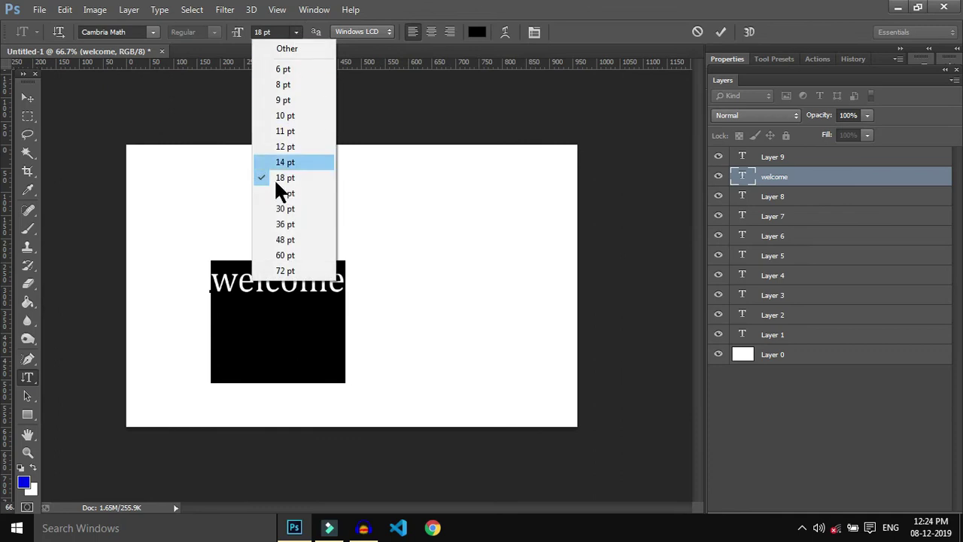
left_click(275, 212)
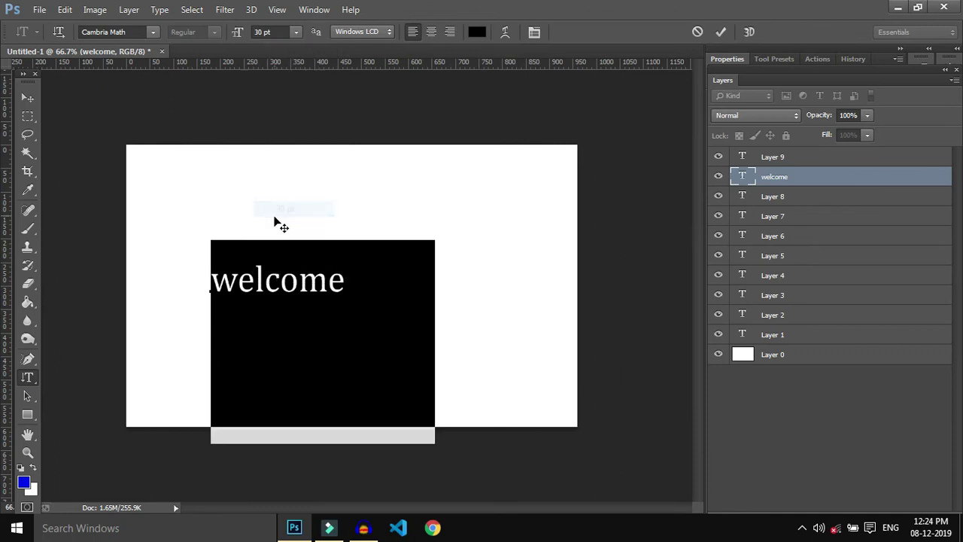
left_click(296, 31)
left_click(286, 178)
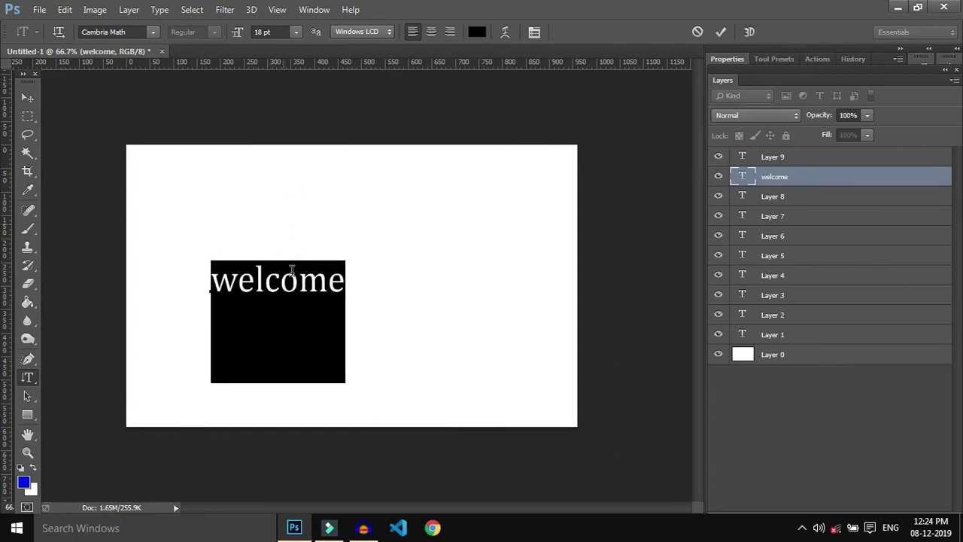
Step: Try center and right alignment, then return the text to left alignment
left_click(430, 33)
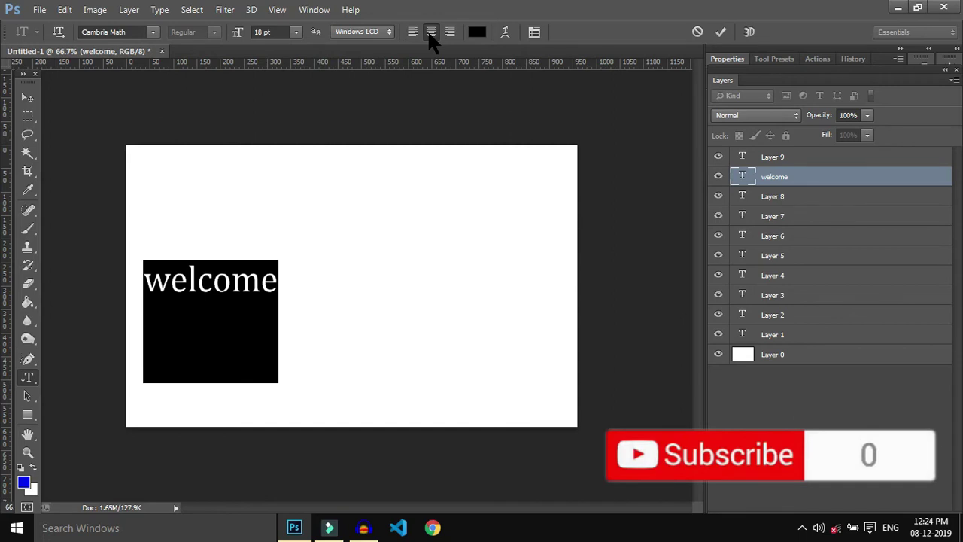
left_click(413, 33)
left_click(413, 33)
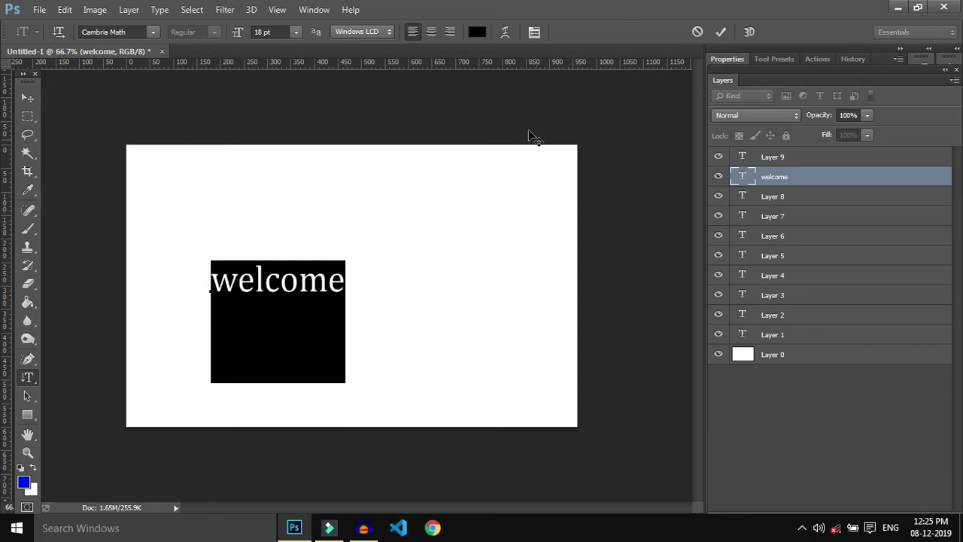
Step: Select all the welcome text and colour it red (ff0024)
left_click(325, 276)
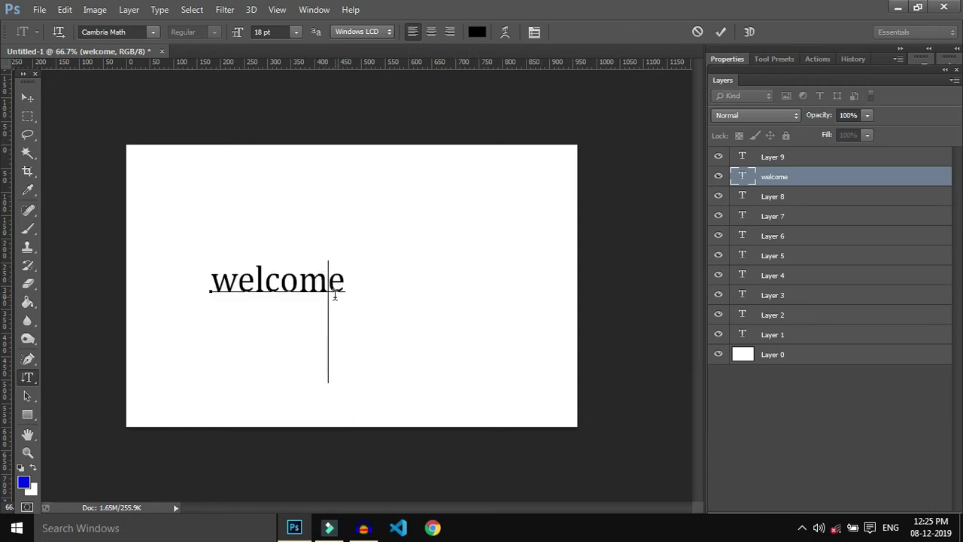
key("ctrl+a")
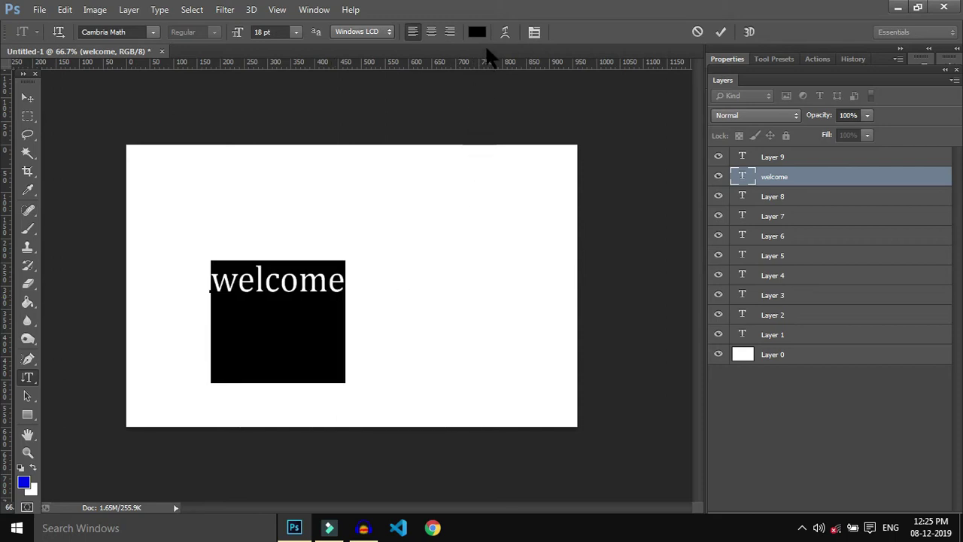
left_click(477, 32)
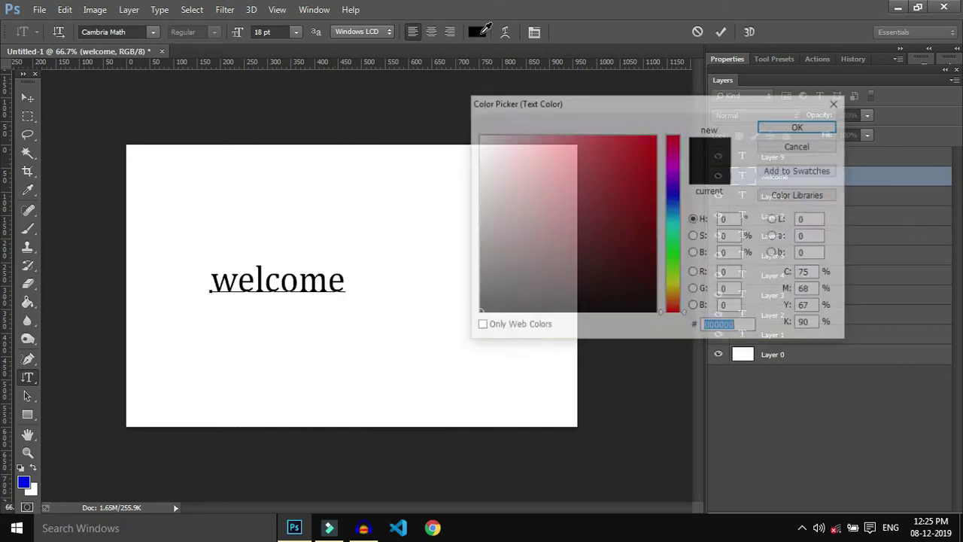
mouse_move(606, 161)
left_mouse_down()
mouse_move(662, 172)
mouse_move(674, 134)
left_mouse_up()
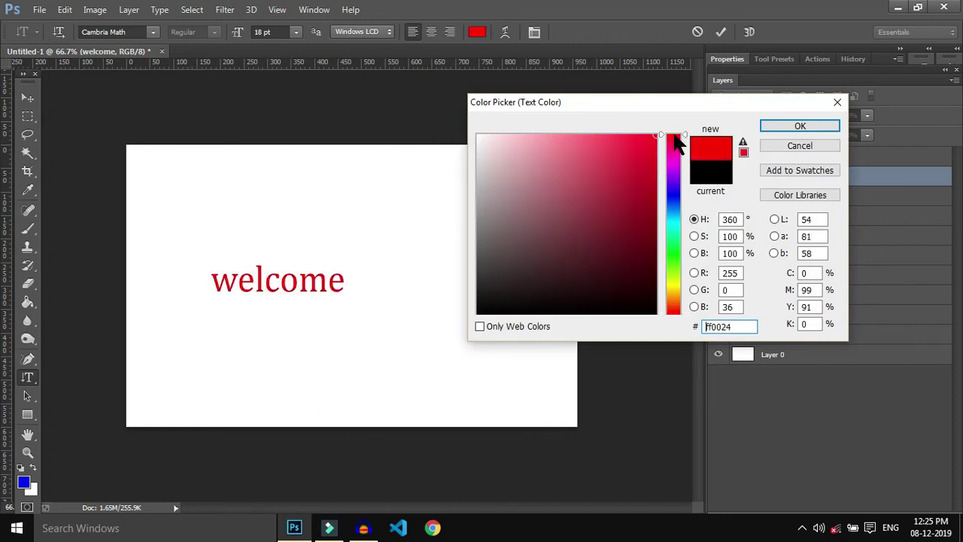
left_click(773, 123)
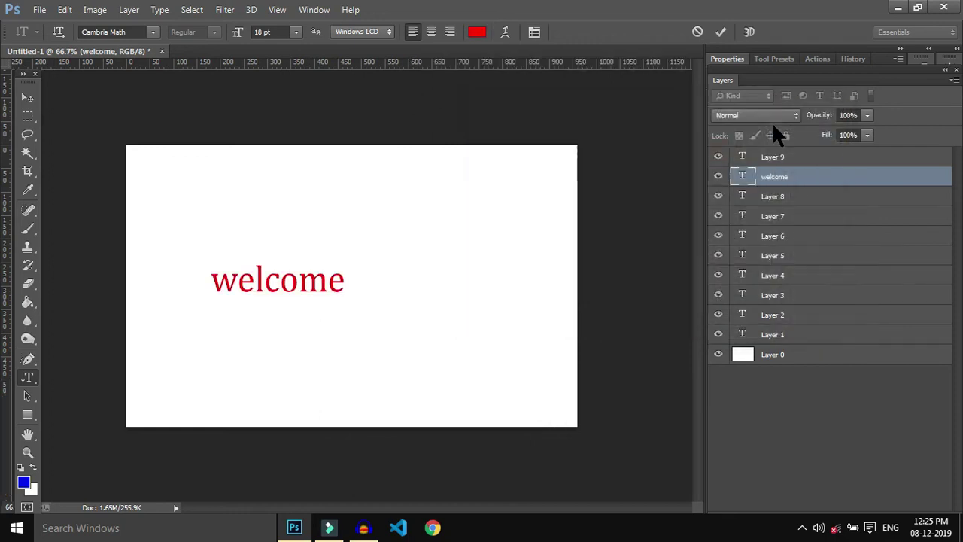
left_click(314, 279)
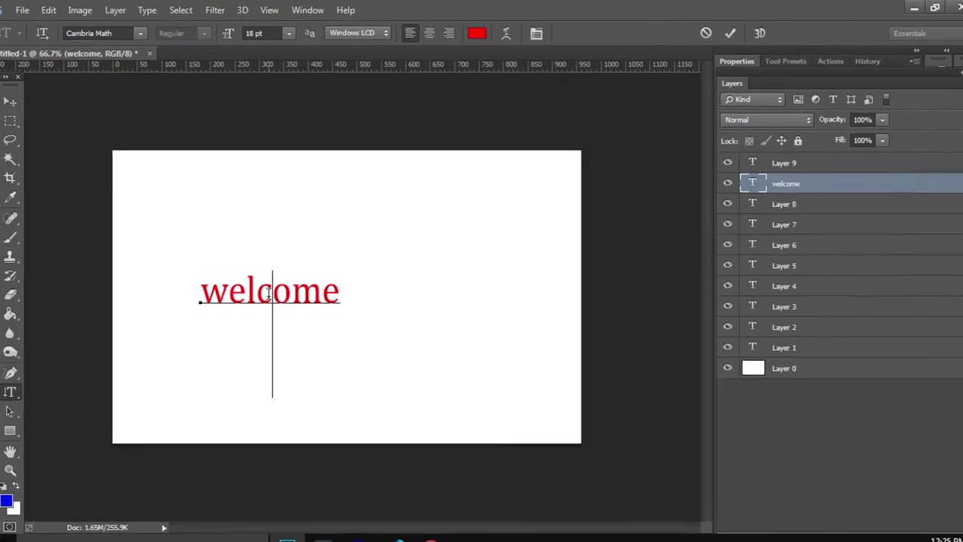
key("ctrl+a")
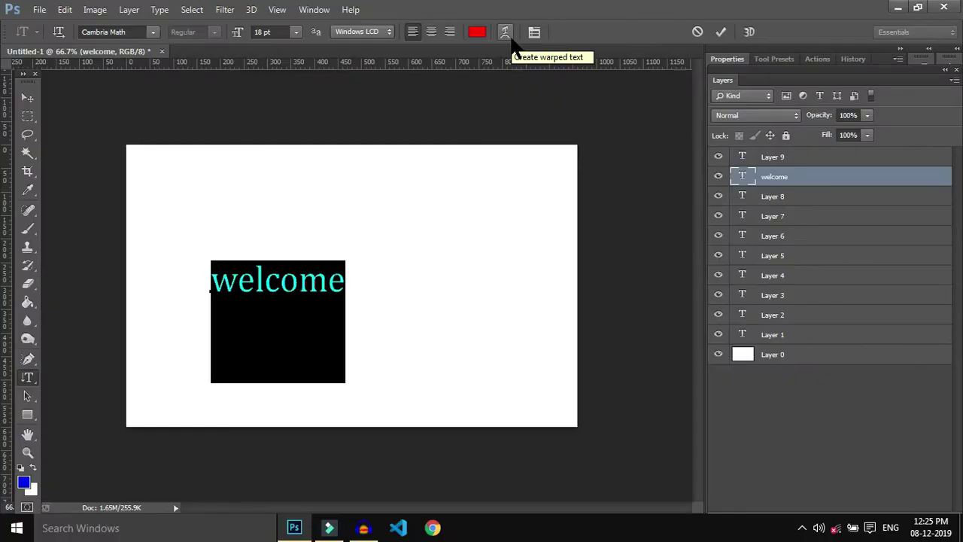
left_click(511, 41)
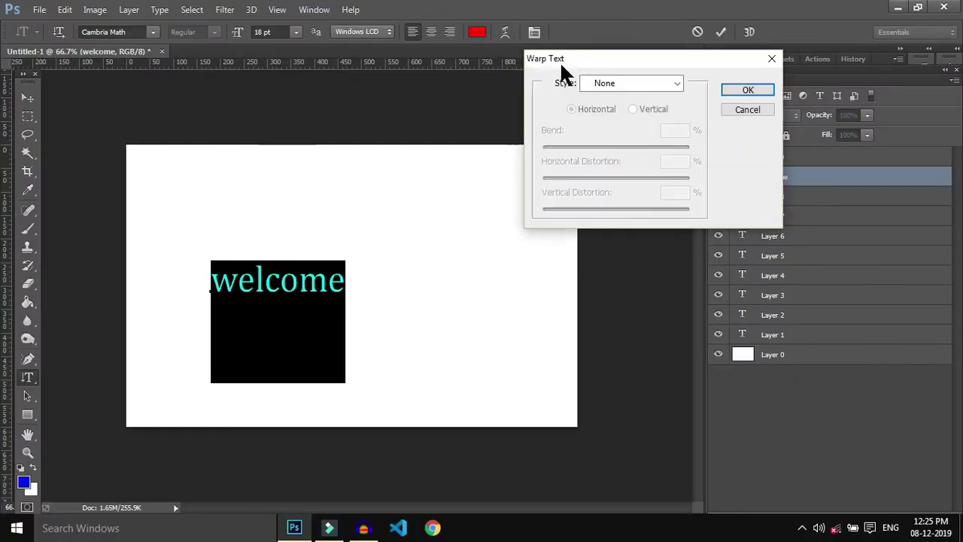
Step: Try an Arch warp with bend +55, horizontal distortion +42, vertical distortion -38, then bend -27
left_click_drag(585, 60, 516, 61)
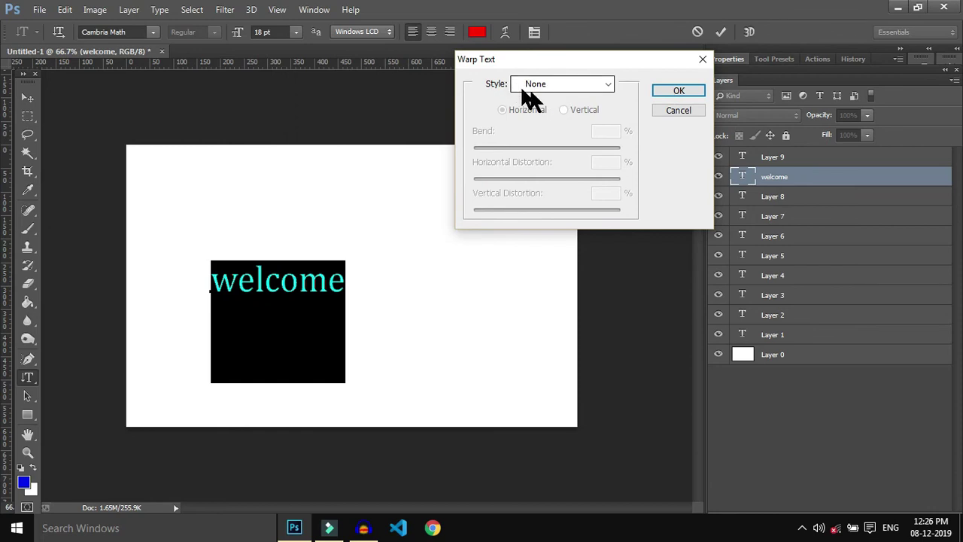
left_click(565, 84)
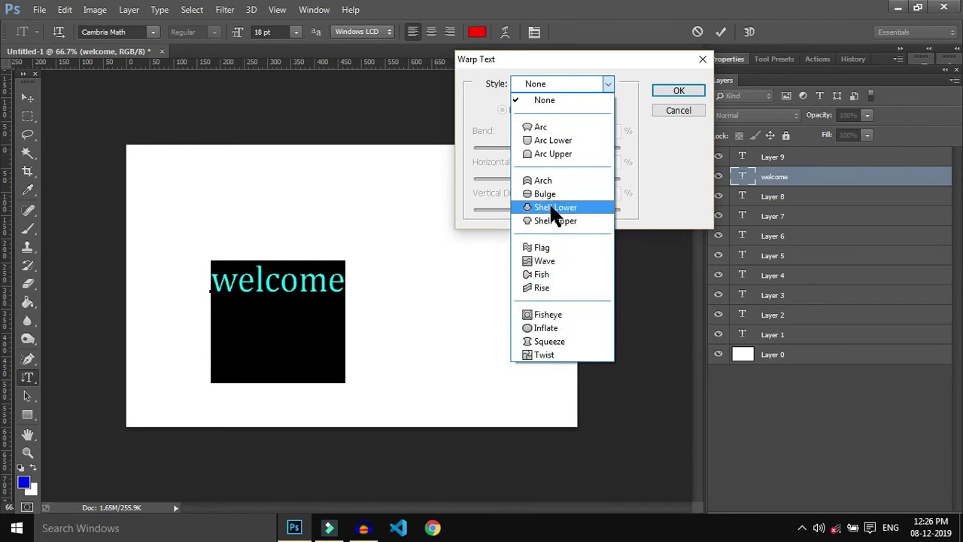
left_click(551, 180)
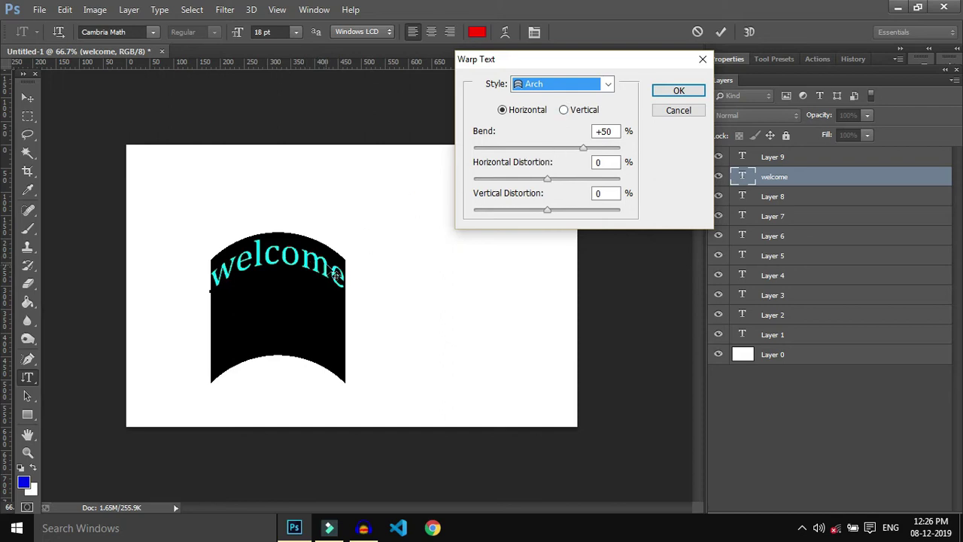
left_click_drag(550, 148, 586, 147)
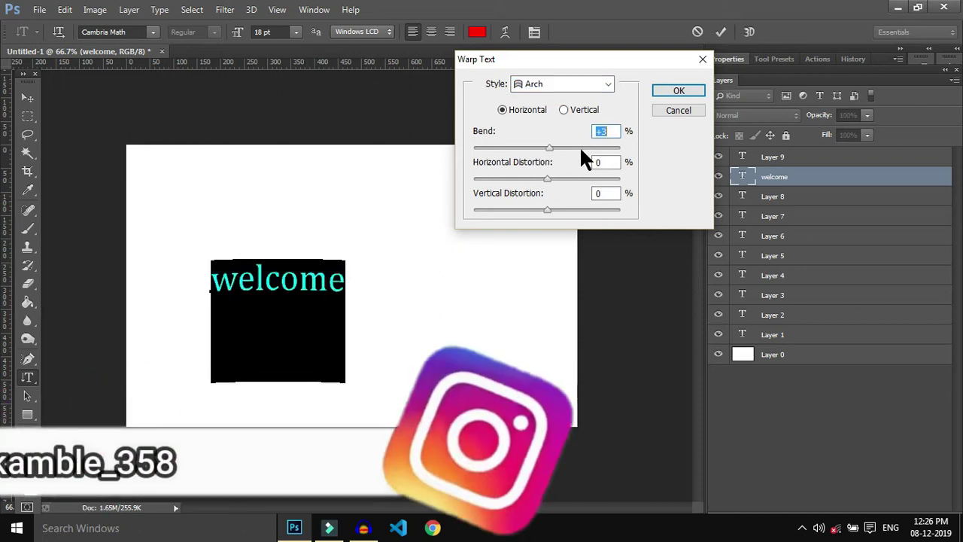
left_click_drag(547, 178, 577, 178)
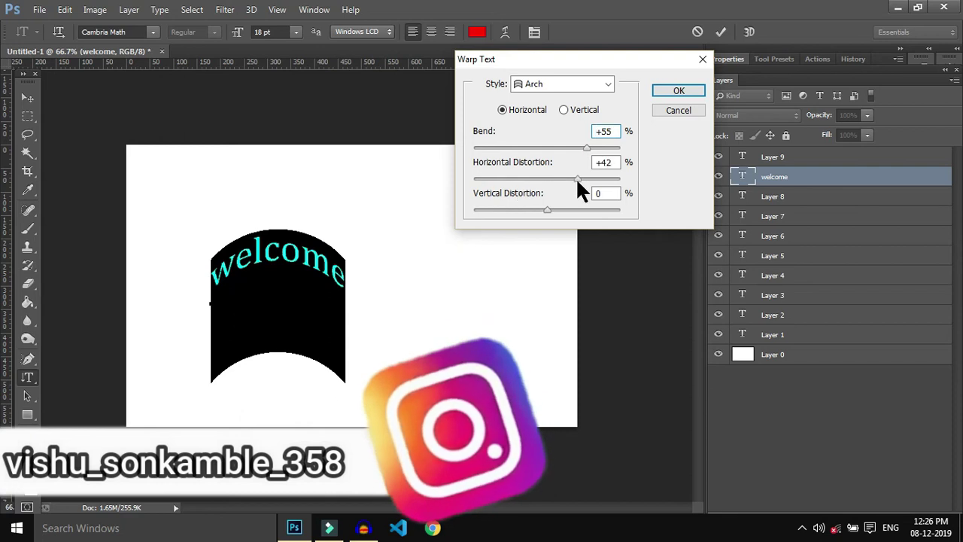
left_click_drag(547, 210, 519, 210)
left_click(541, 148)
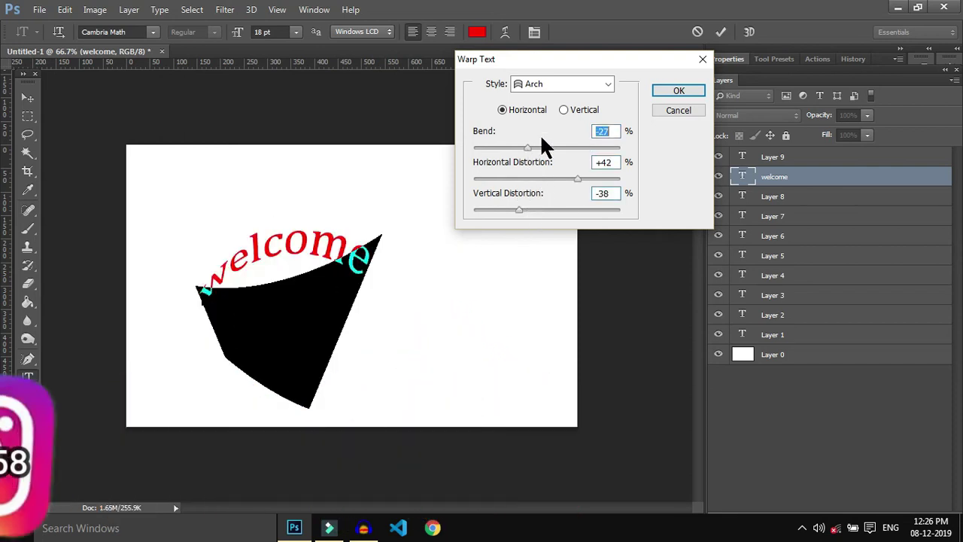
Step: Switch the warp style to Bulge, then cancel the Warp Text dialog
left_click(572, 83)
left_click(544, 194)
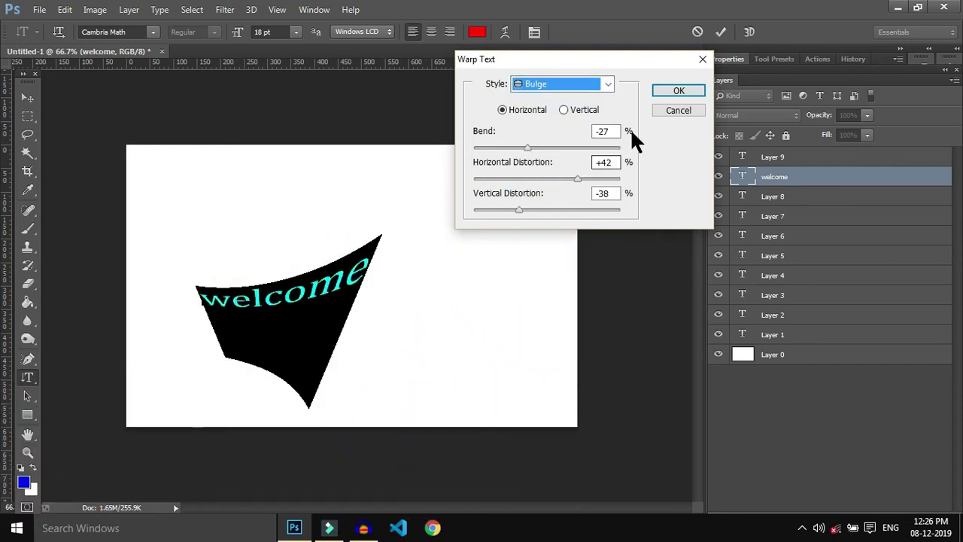
left_click(665, 111)
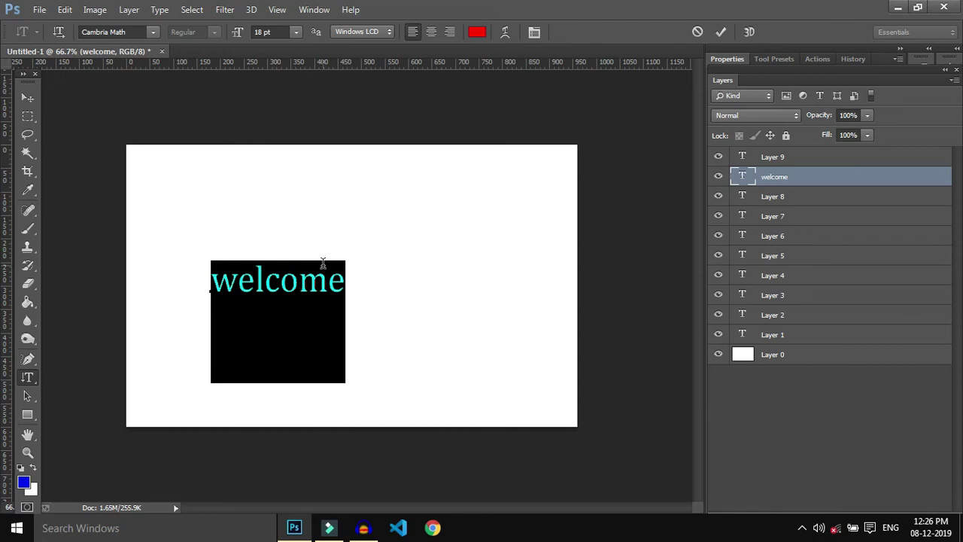
Step: Commit the welcome text edit, reselect the Horizontal Type Tool, then switch to the Move tool
left_click(349, 208)
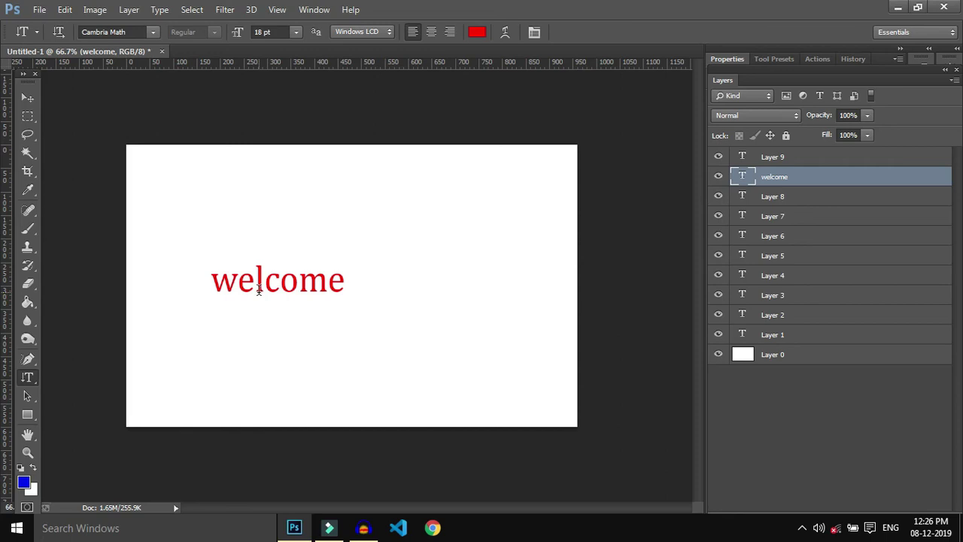
right_click(28, 377)
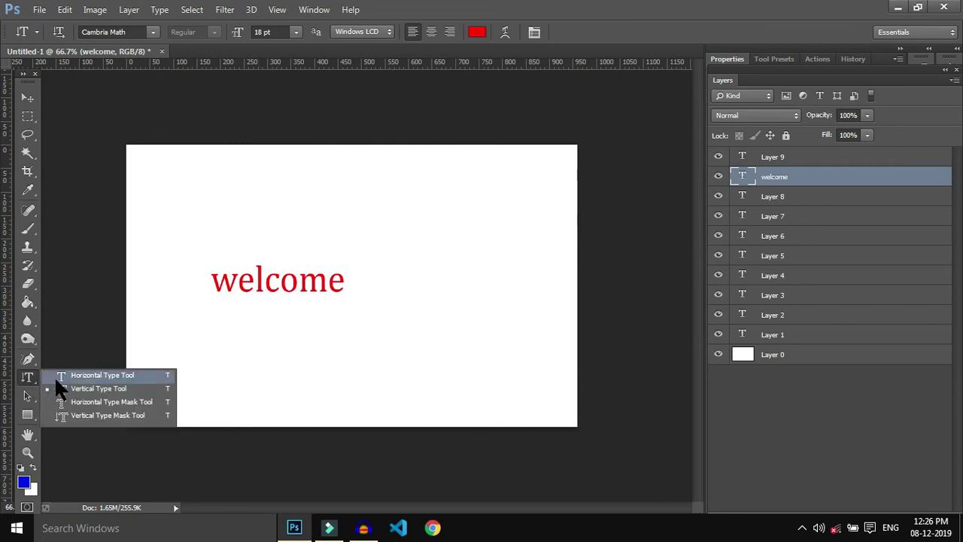
left_click(54, 376)
left_click(291, 278)
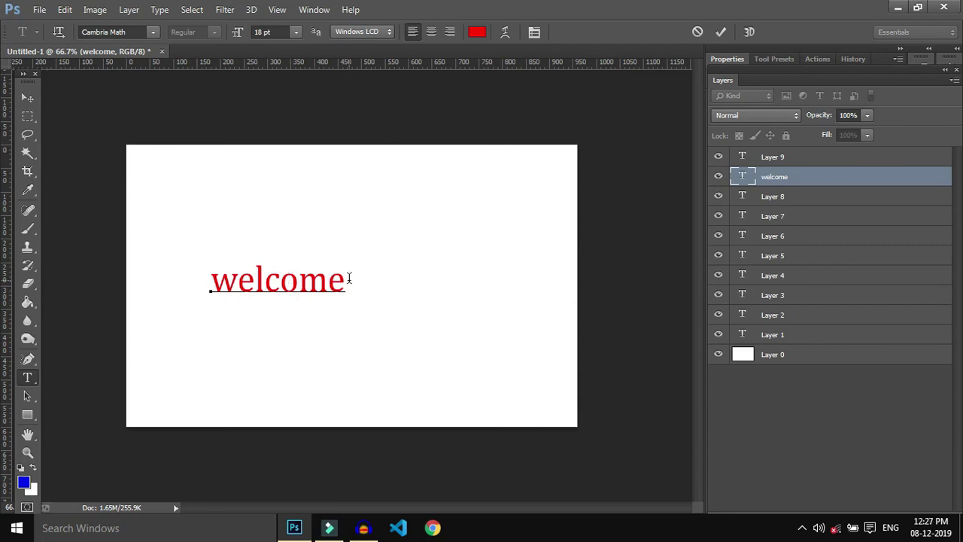
left_click(27, 98)
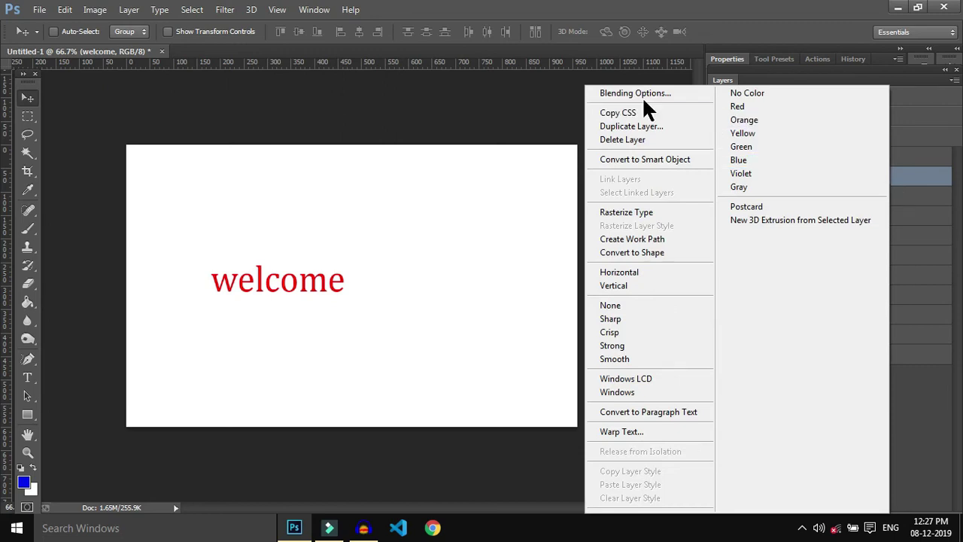
Step: Open Blending Options for the welcome layer and move the Layer Style dialog aside
left_click(640, 95)
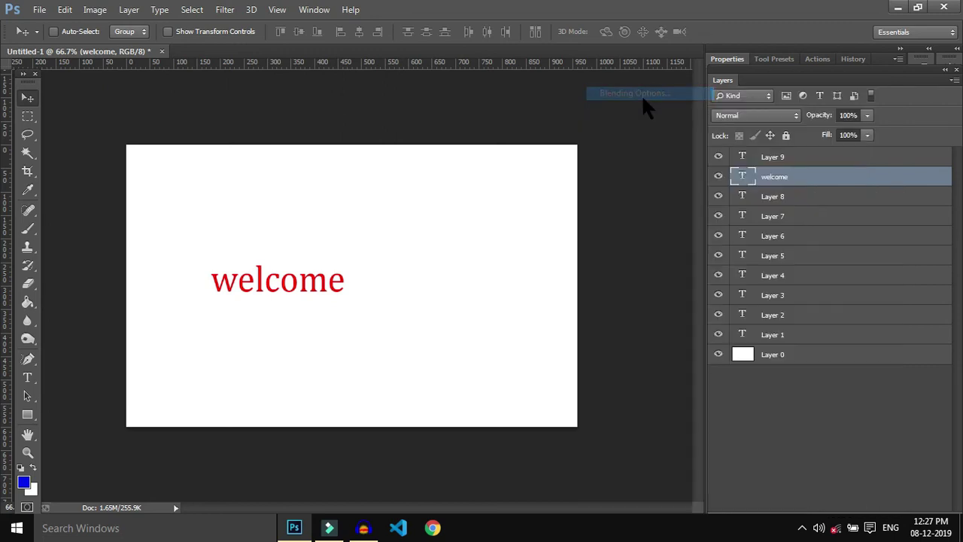
left_click_drag(586, 48, 560, 66)
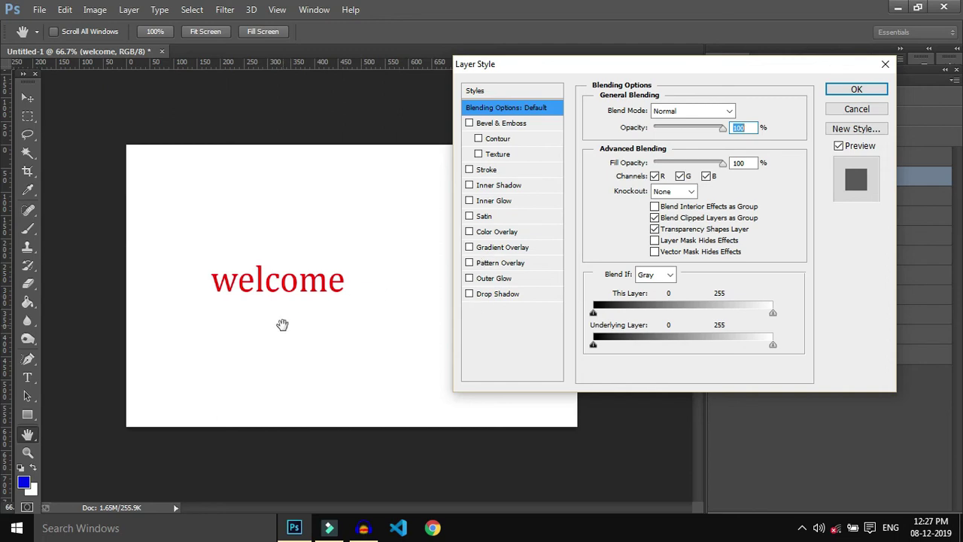
key("ctrl+plus")
left_click(468, 170)
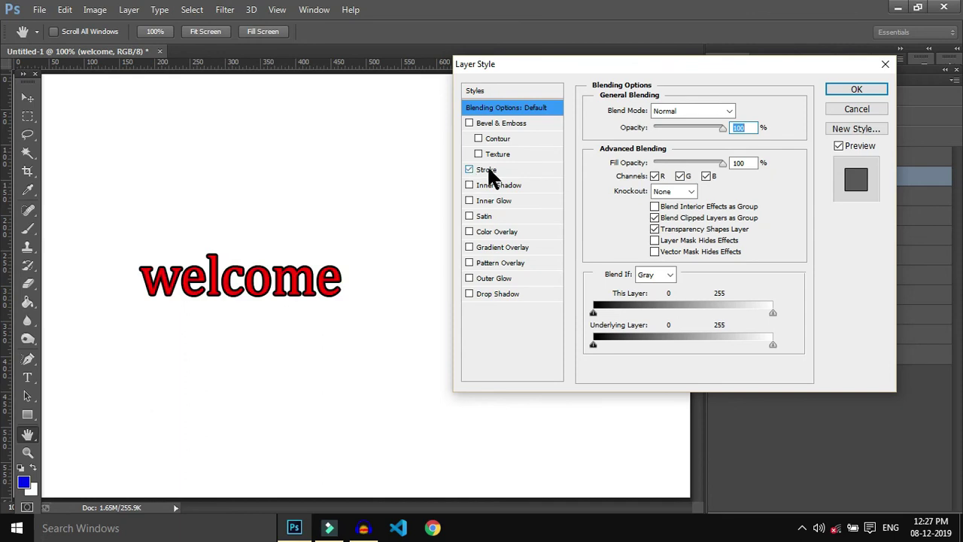
left_click(489, 172)
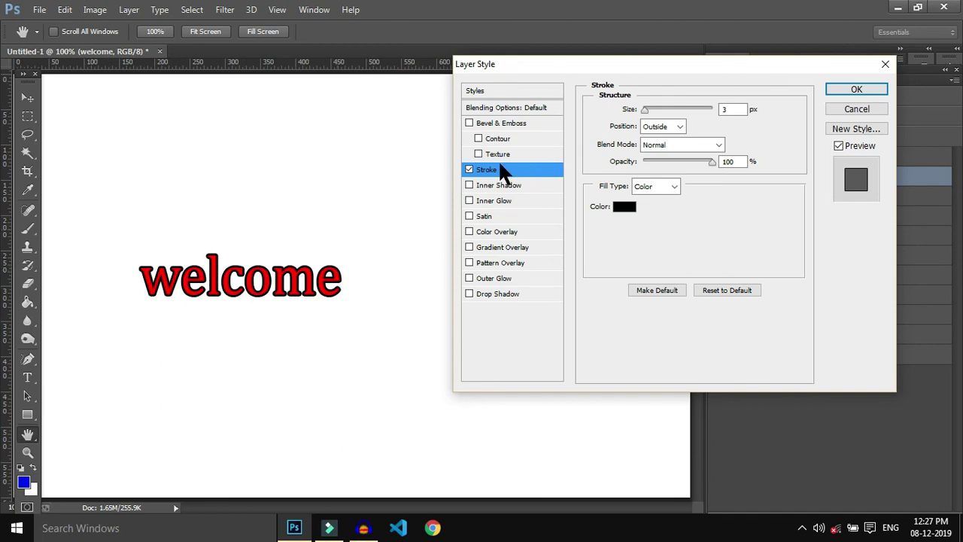
left_click(470, 169)
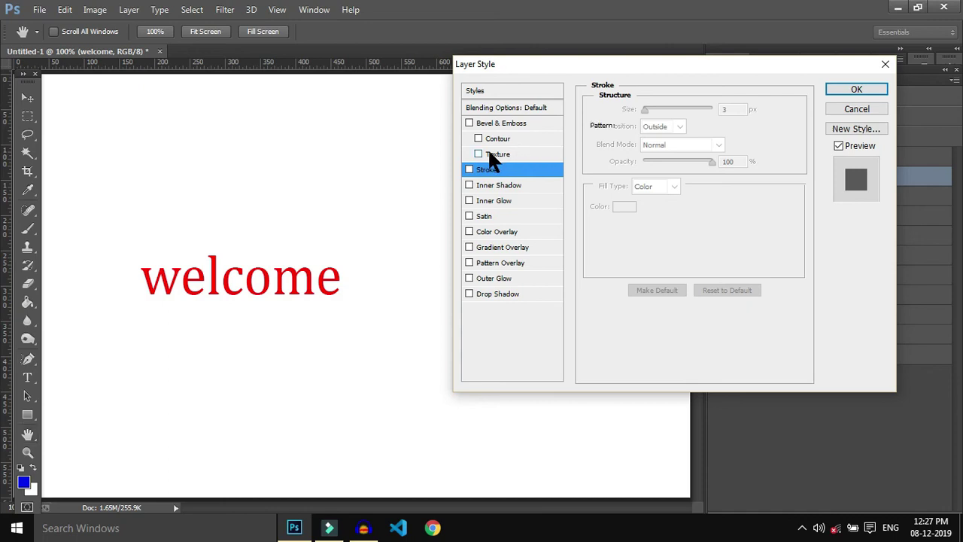
left_click(493, 154)
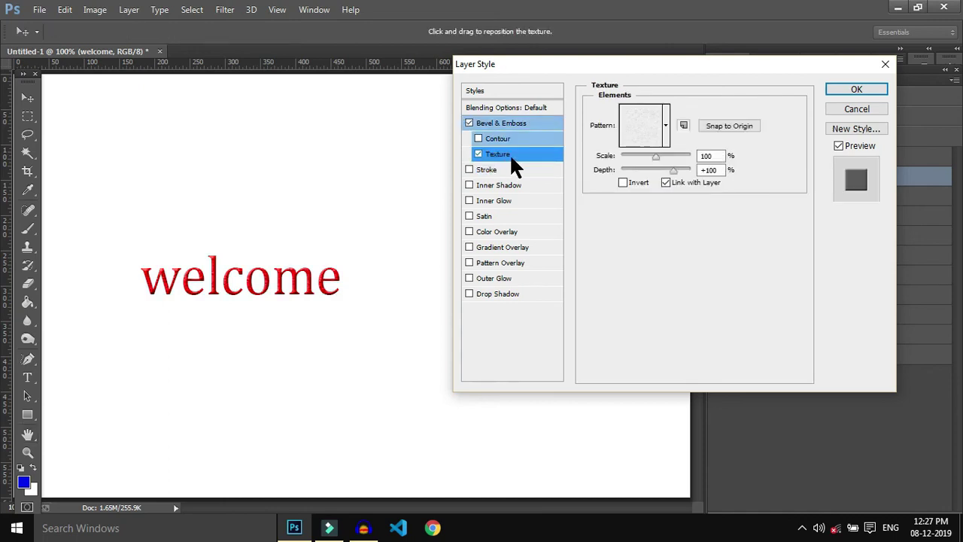
left_click(655, 123)
left_click(576, 170)
left_click(619, 212)
left_click(619, 236)
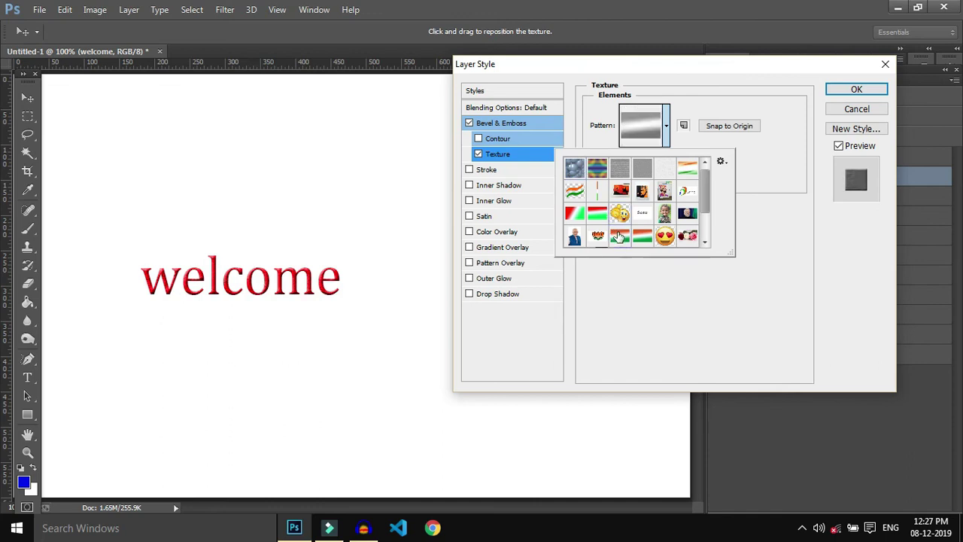
scroll(613, 229, "down", 1)
left_click(618, 223)
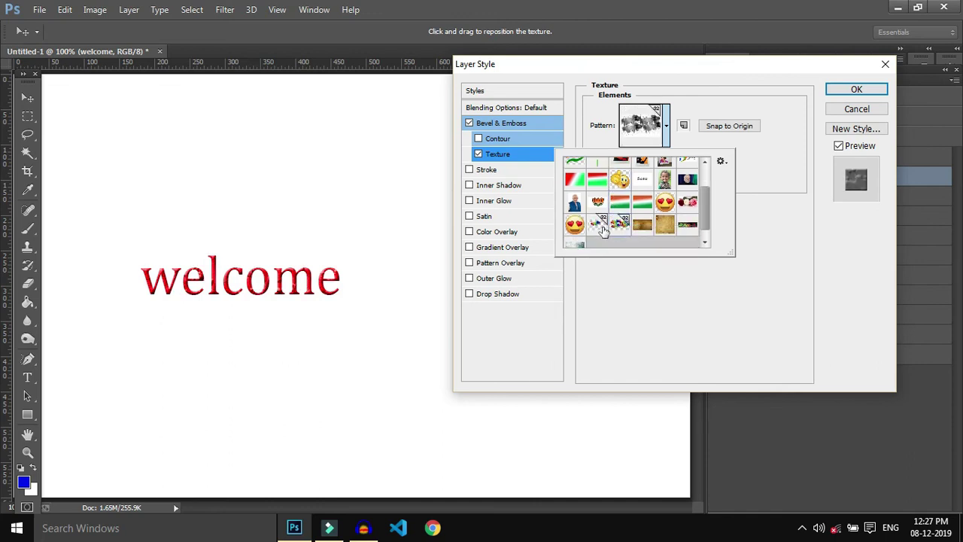
left_click(480, 155)
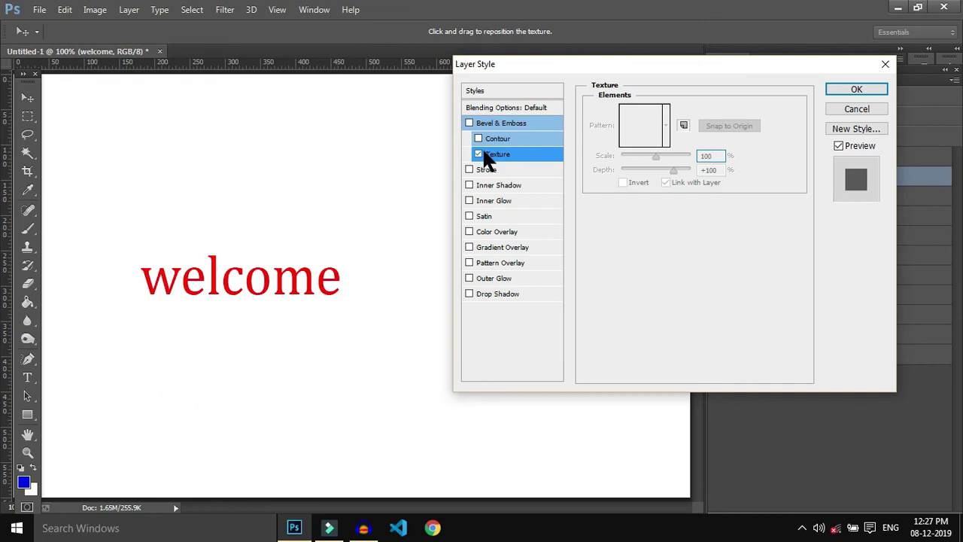
key("space")
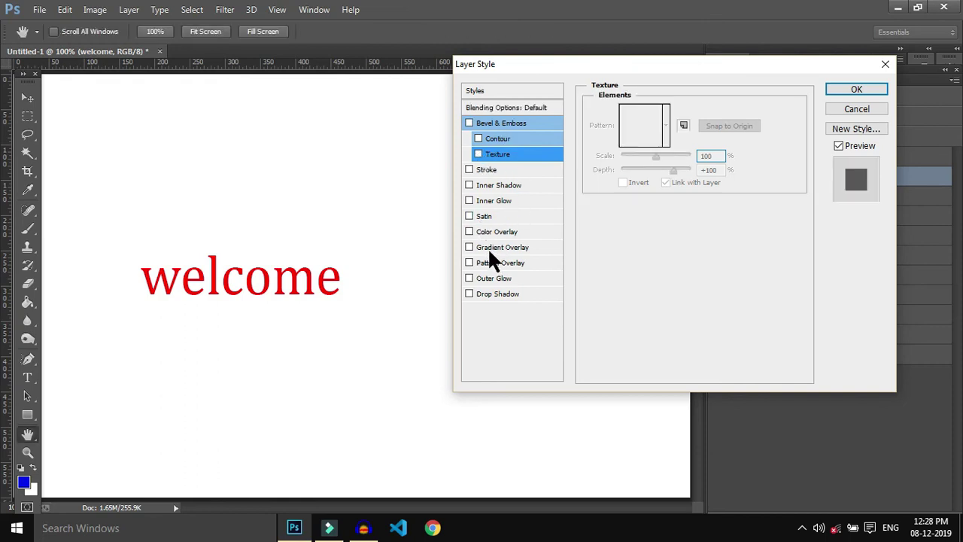
left_click(484, 265)
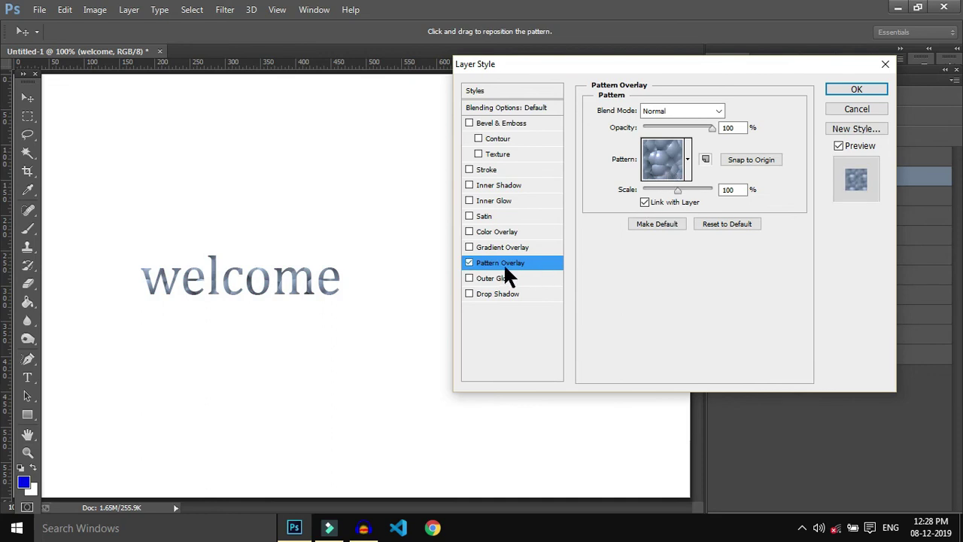
left_click(662, 170)
left_click(597, 258)
left_click(679, 209)
scroll(609, 217, "up", 2)
left_click(596, 202)
left_click(469, 262)
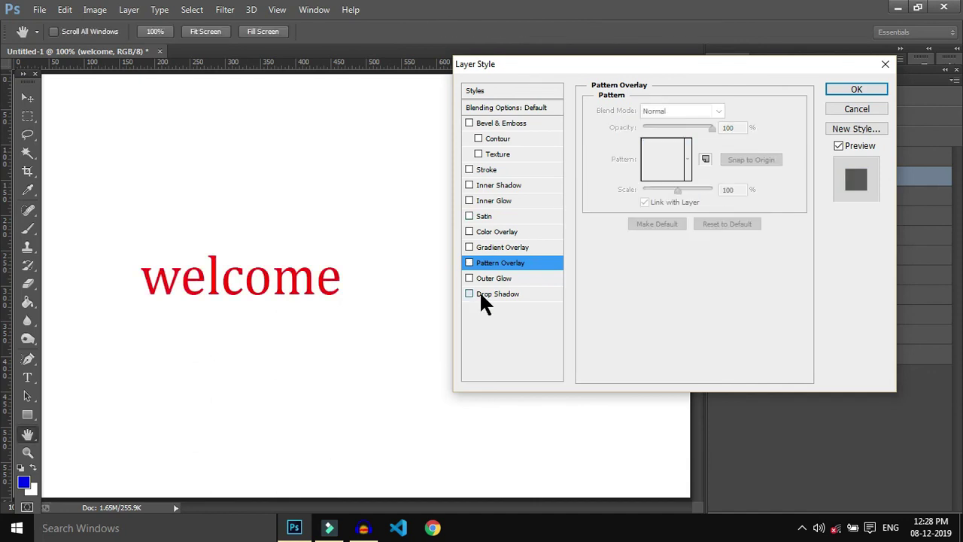
left_click(505, 293)
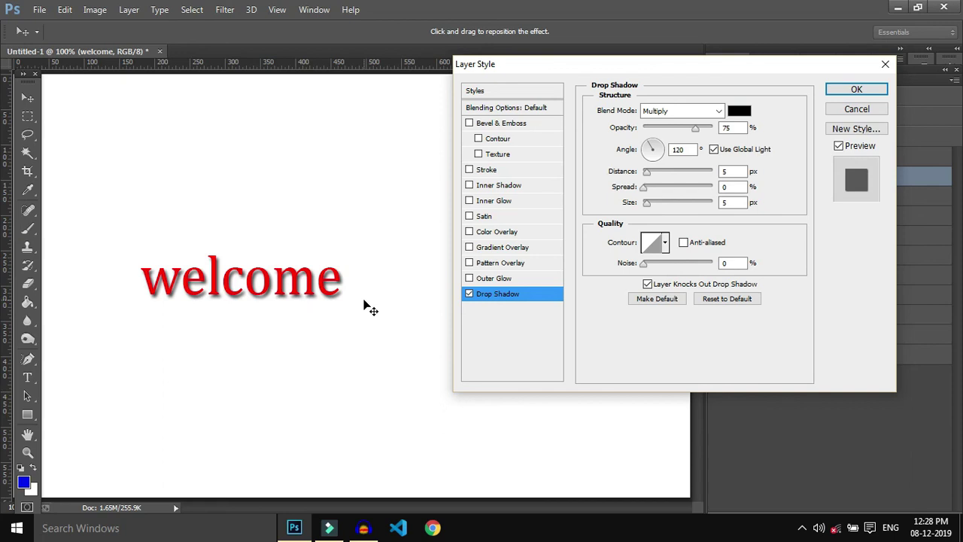
left_click(469, 293)
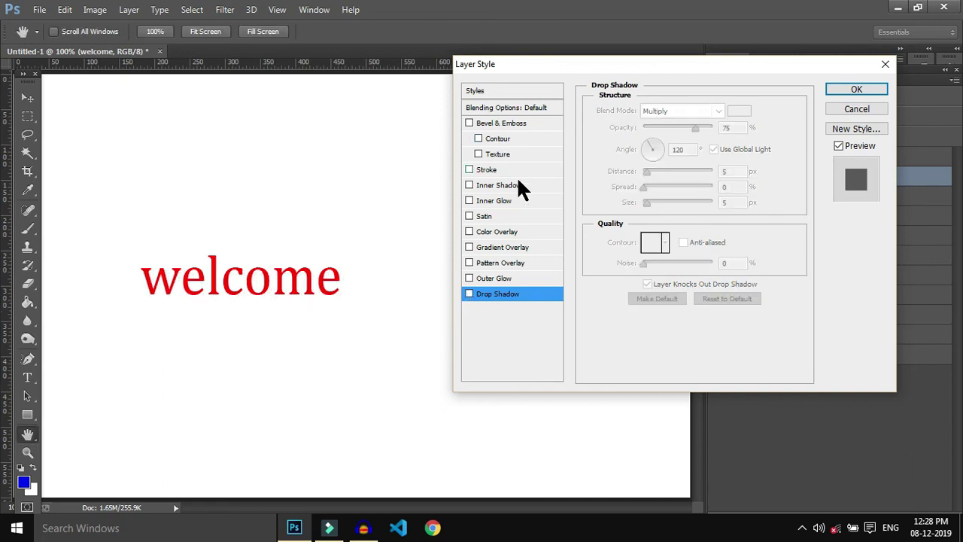
Step: Enable Gradient Overlay, try several presets, and apply the Blue, Yellow, Blue gradient
left_click(520, 244)
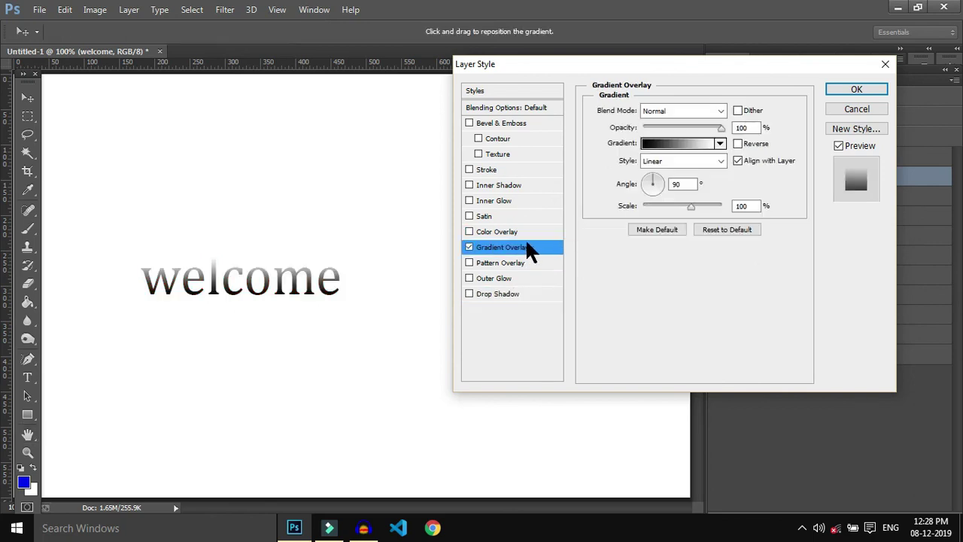
left_click(651, 151)
left_click(617, 194)
left_click(707, 172)
left_click(662, 149)
left_click(711, 154)
left_click(755, 154)
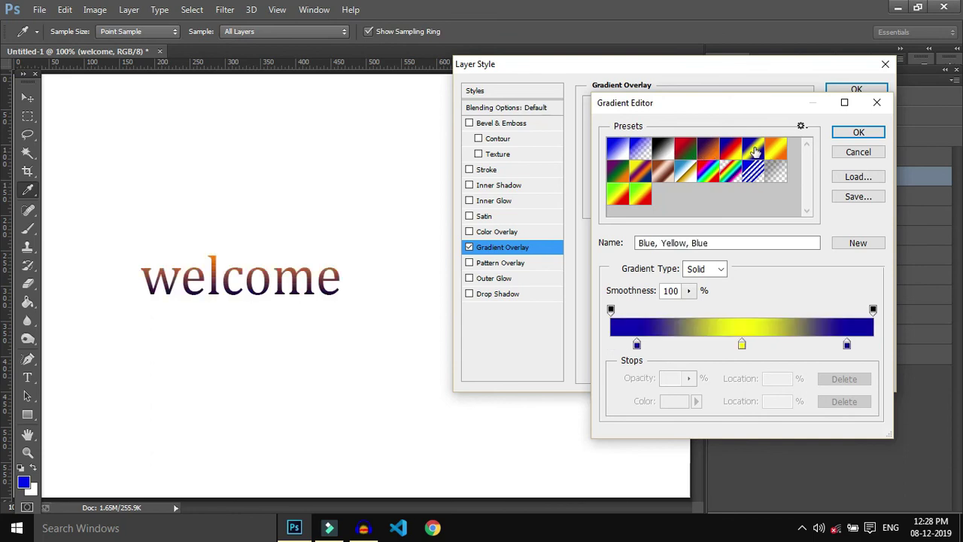
left_click(845, 130)
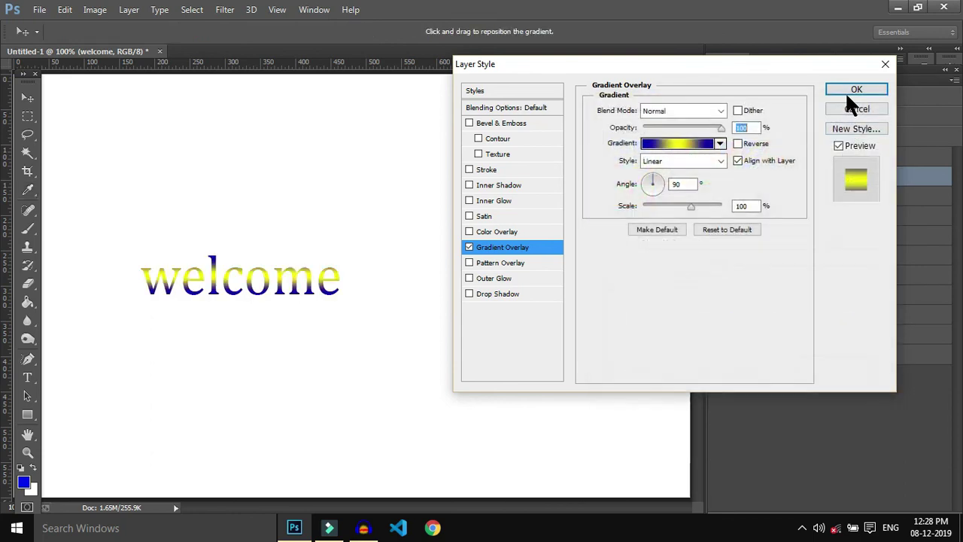
left_click(844, 91)
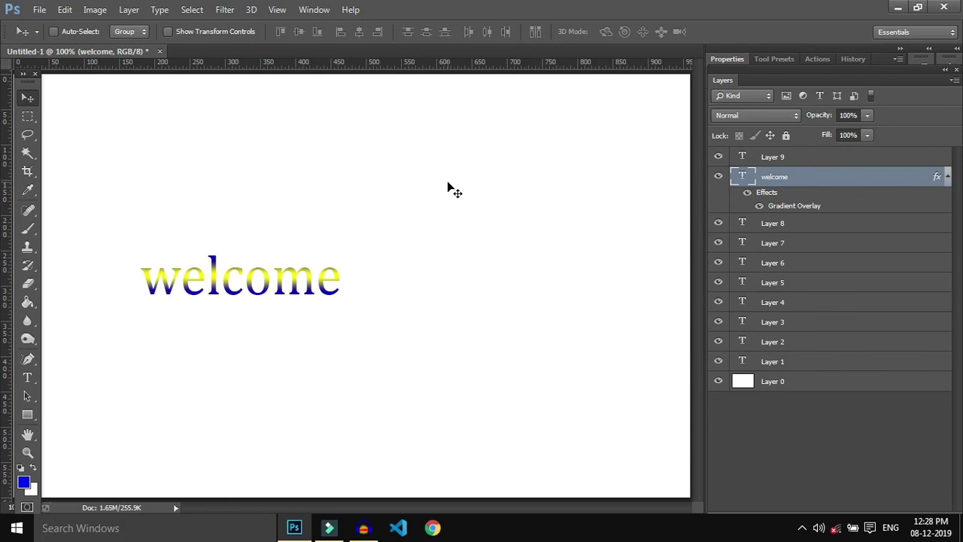